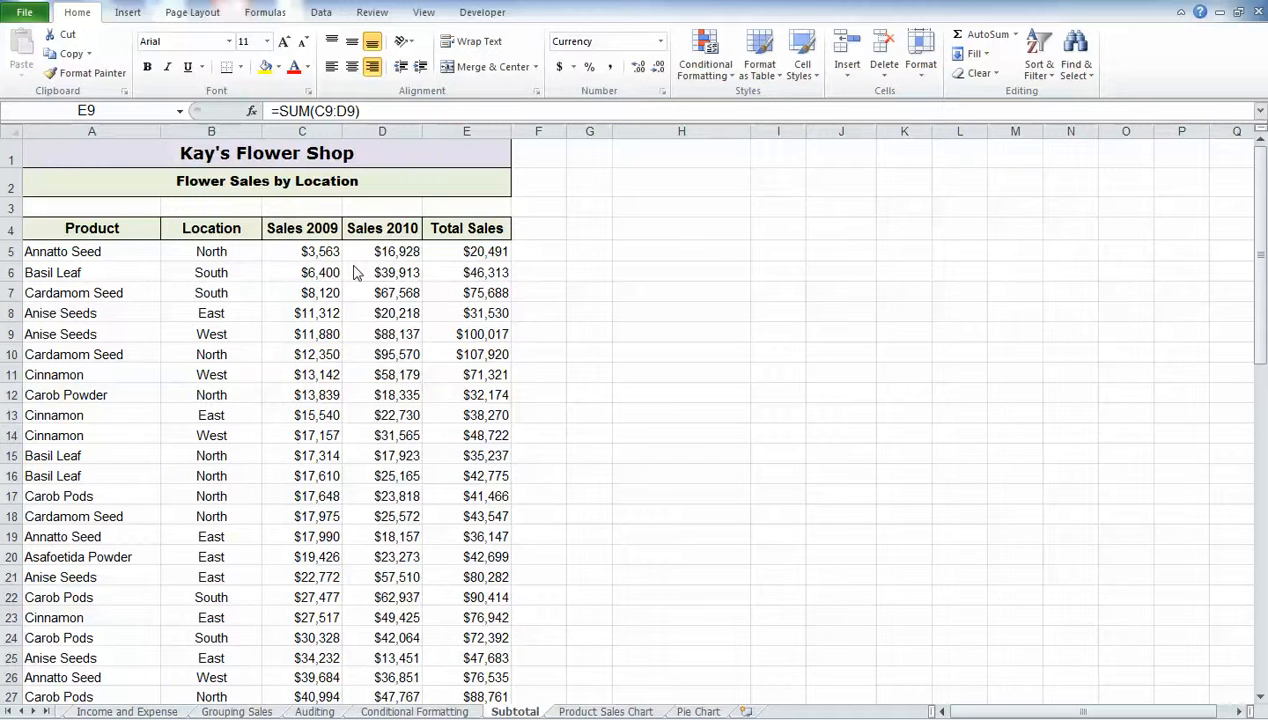
Open the ribbon customization options and show All Commands as the source of available commands
click(25, 13)
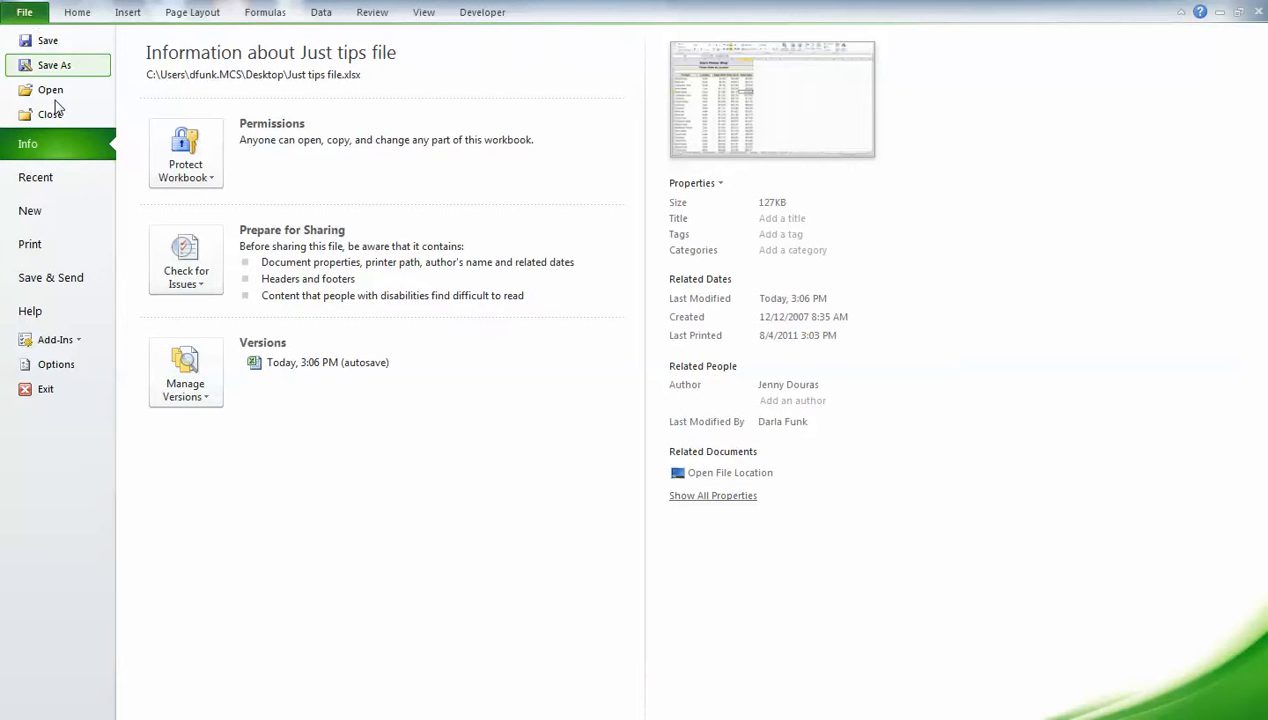
click(56, 364)
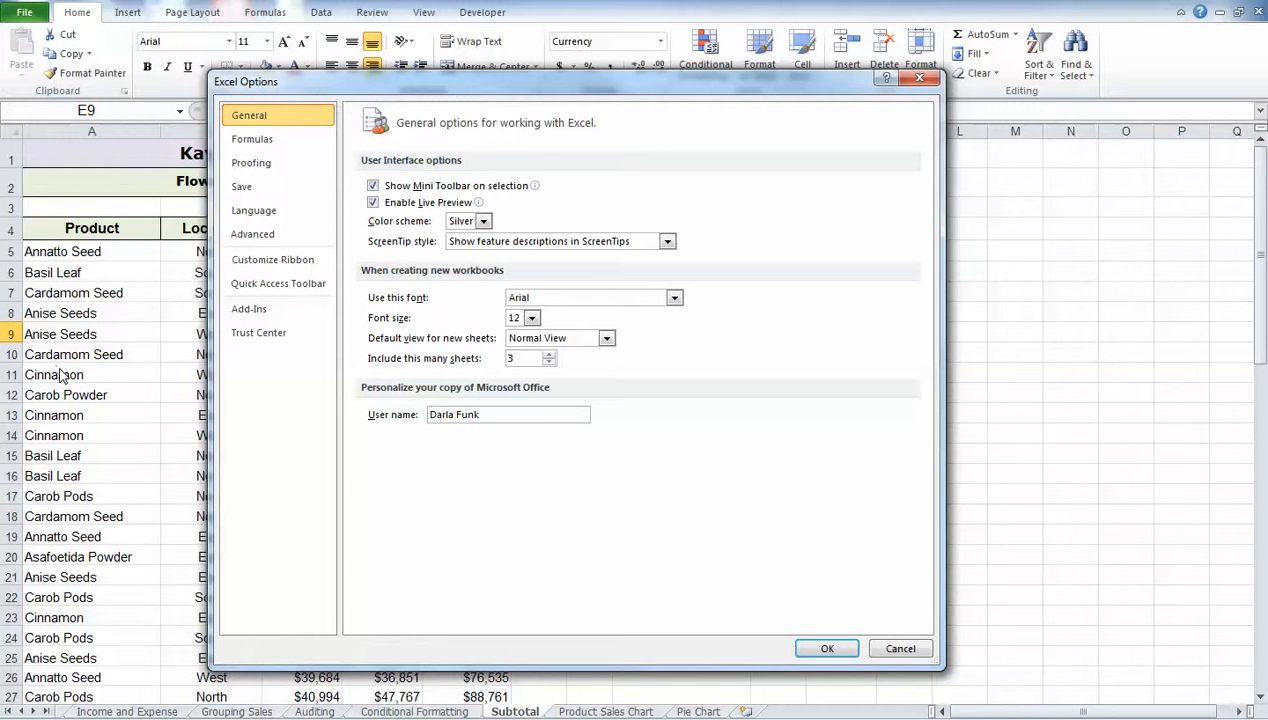
click(265, 262)
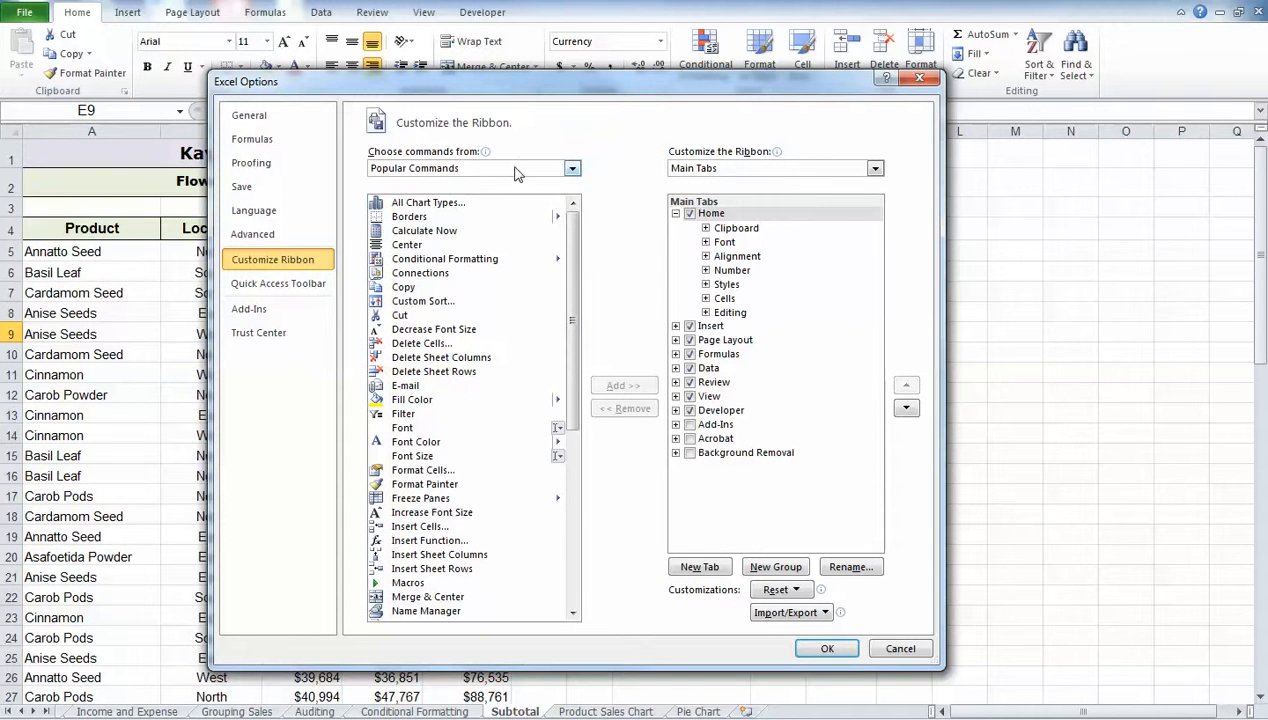
click(571, 169)
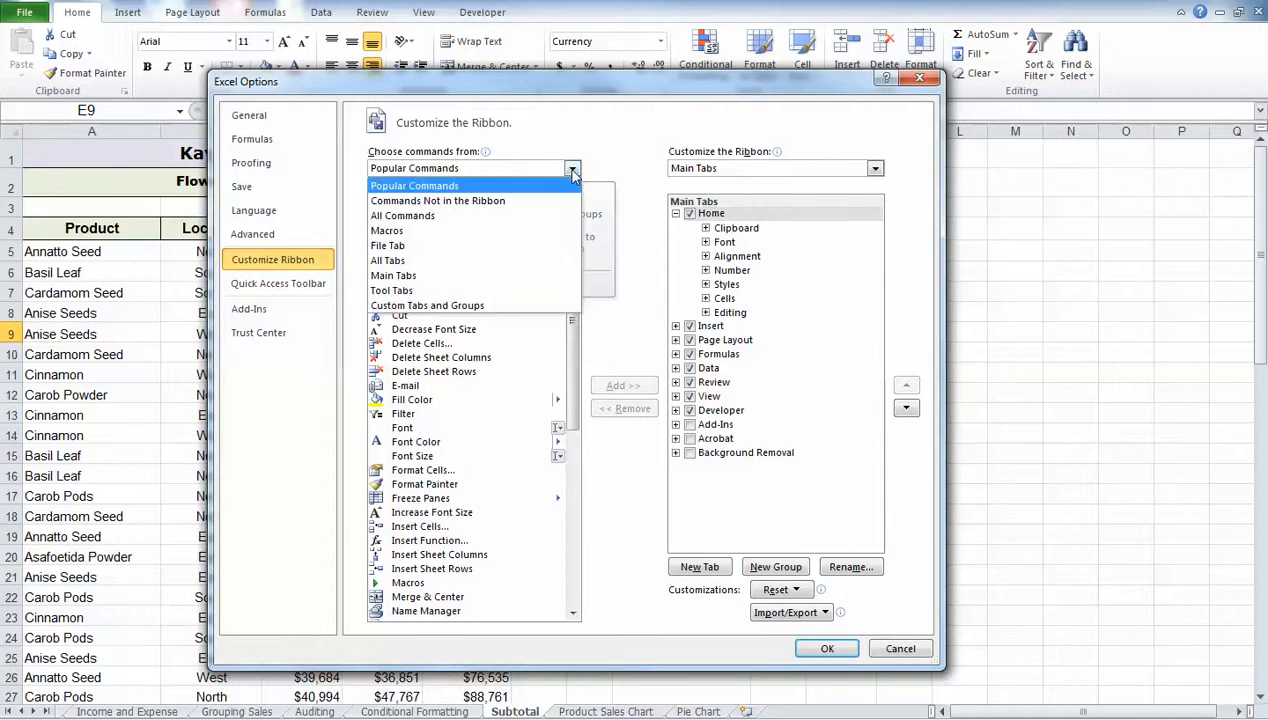
click(408, 217)
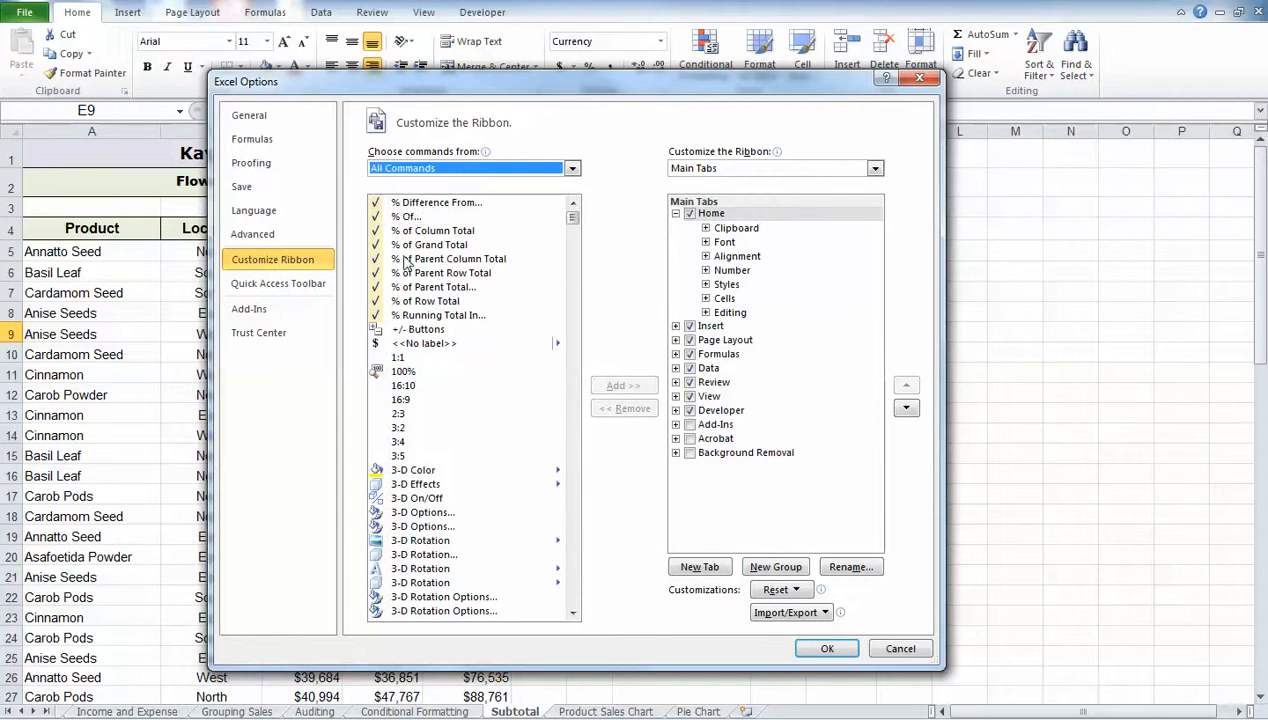
Find and select the Form... command among all available commands
click(426, 316)
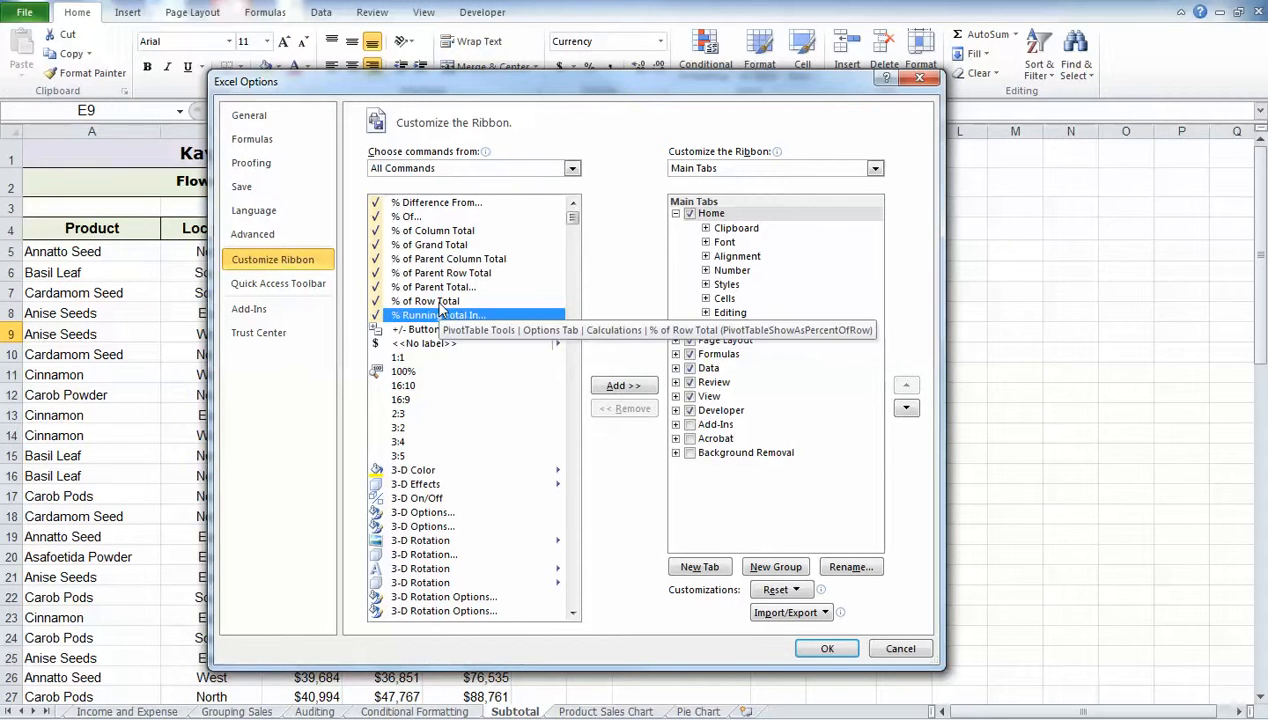
key(f)
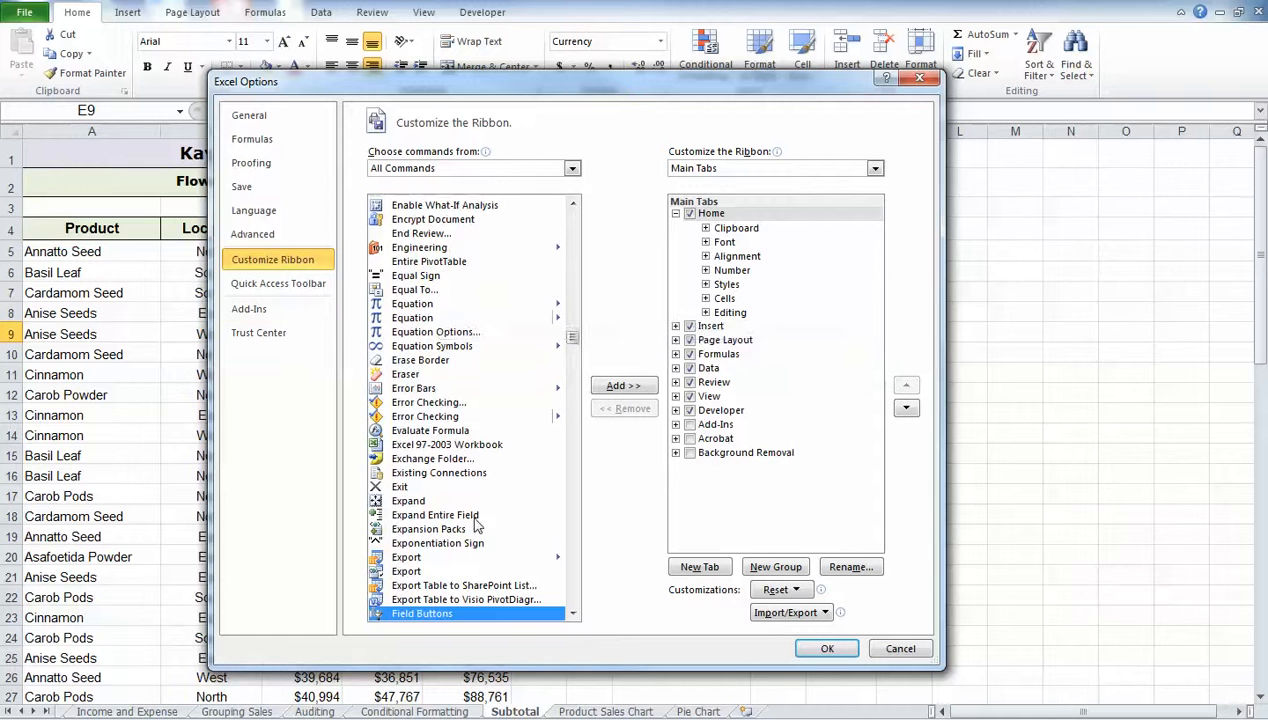
drag(572, 338, 574, 358)
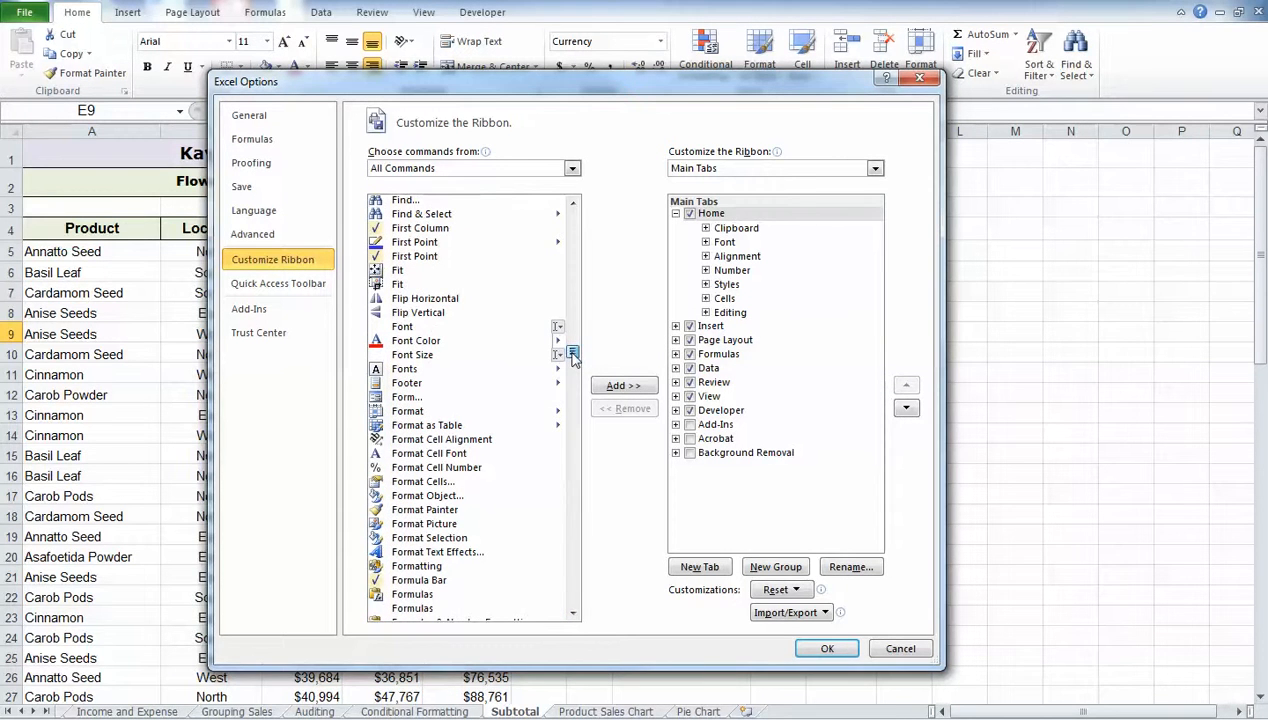
click(402, 398)
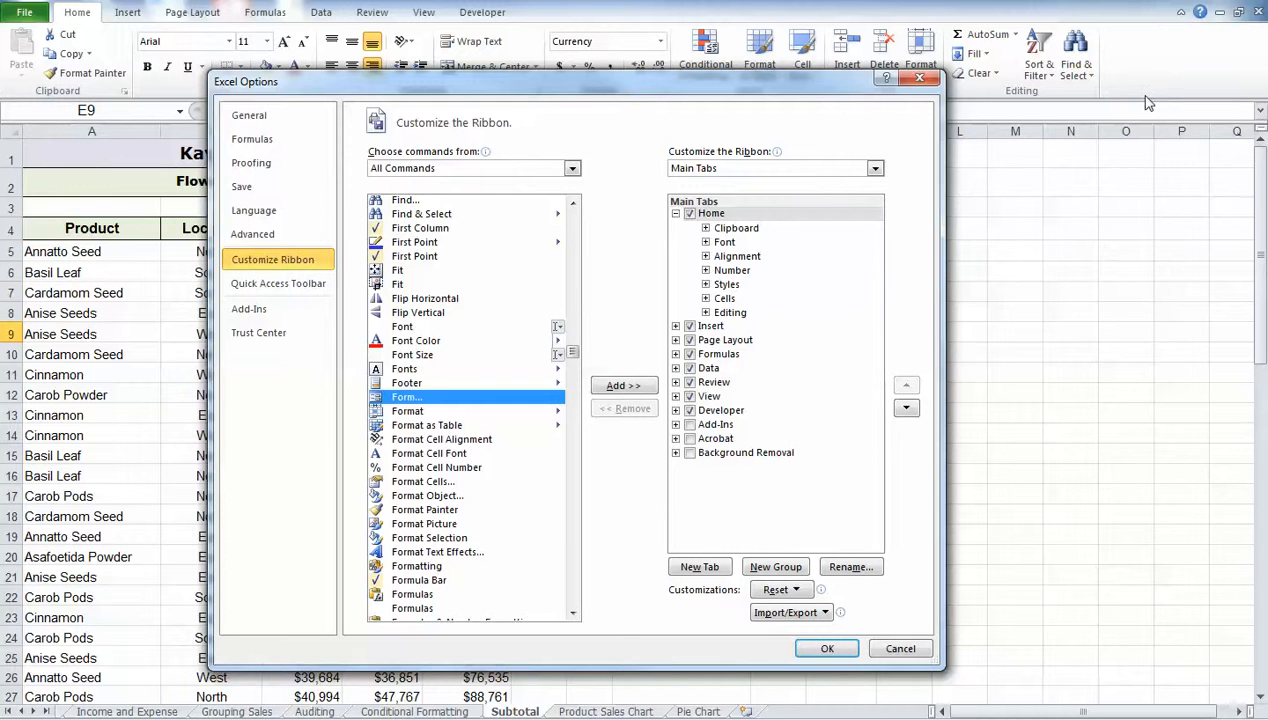
Create a new custom group in the ribbon's Home section and rename it Form
click(716, 216)
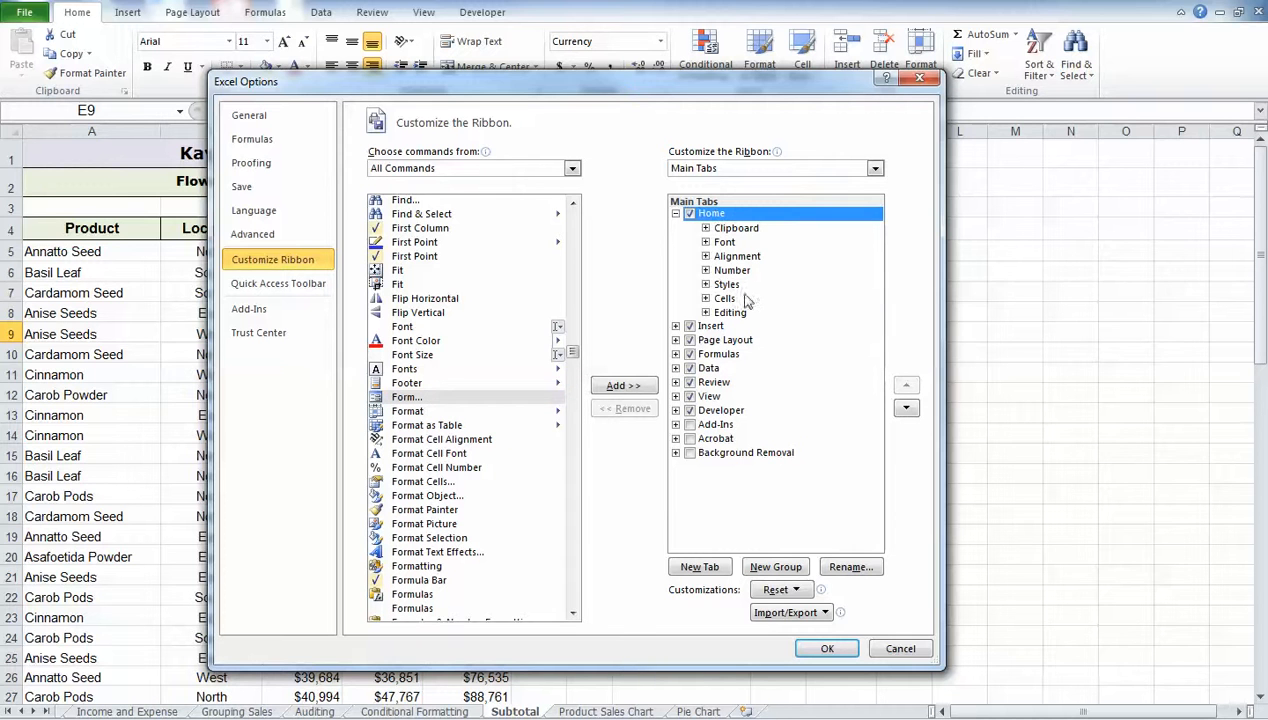
click(776, 568)
click(848, 568)
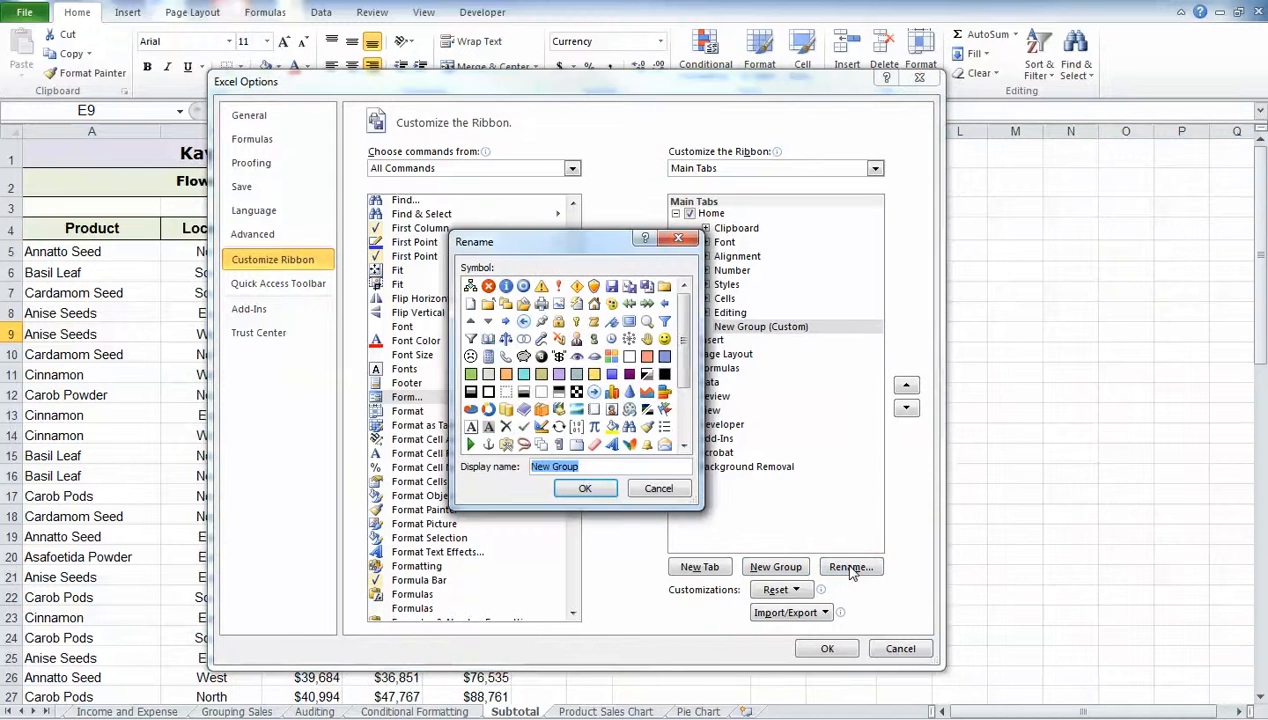
text(Form)
click(585, 488)
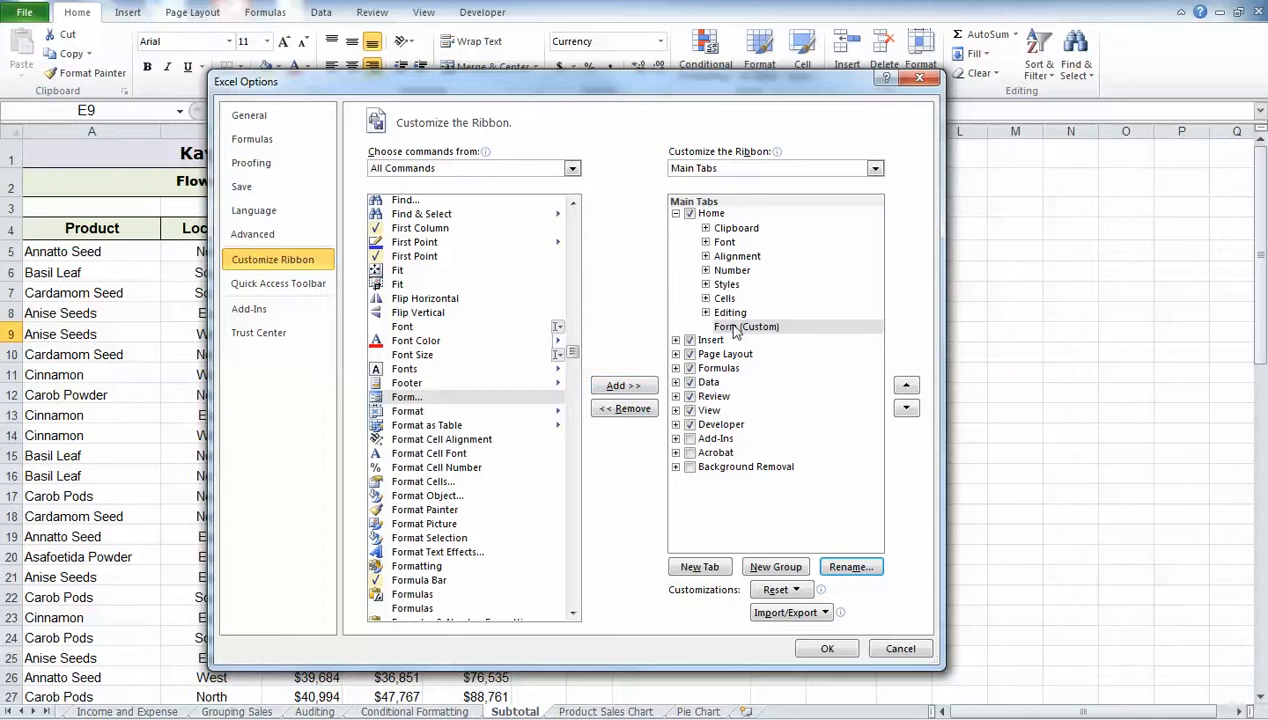
Add the Form... command to the custom Form group and apply the ribbon customization
click(405, 397)
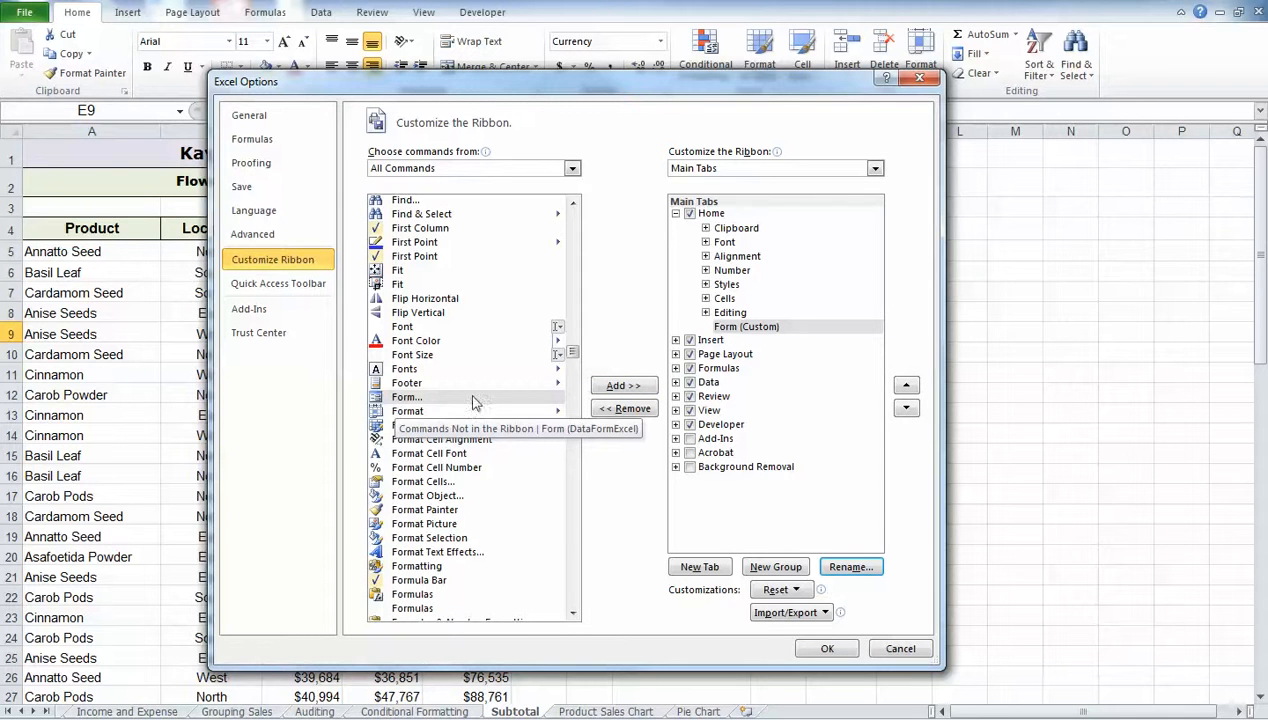
click(623, 385)
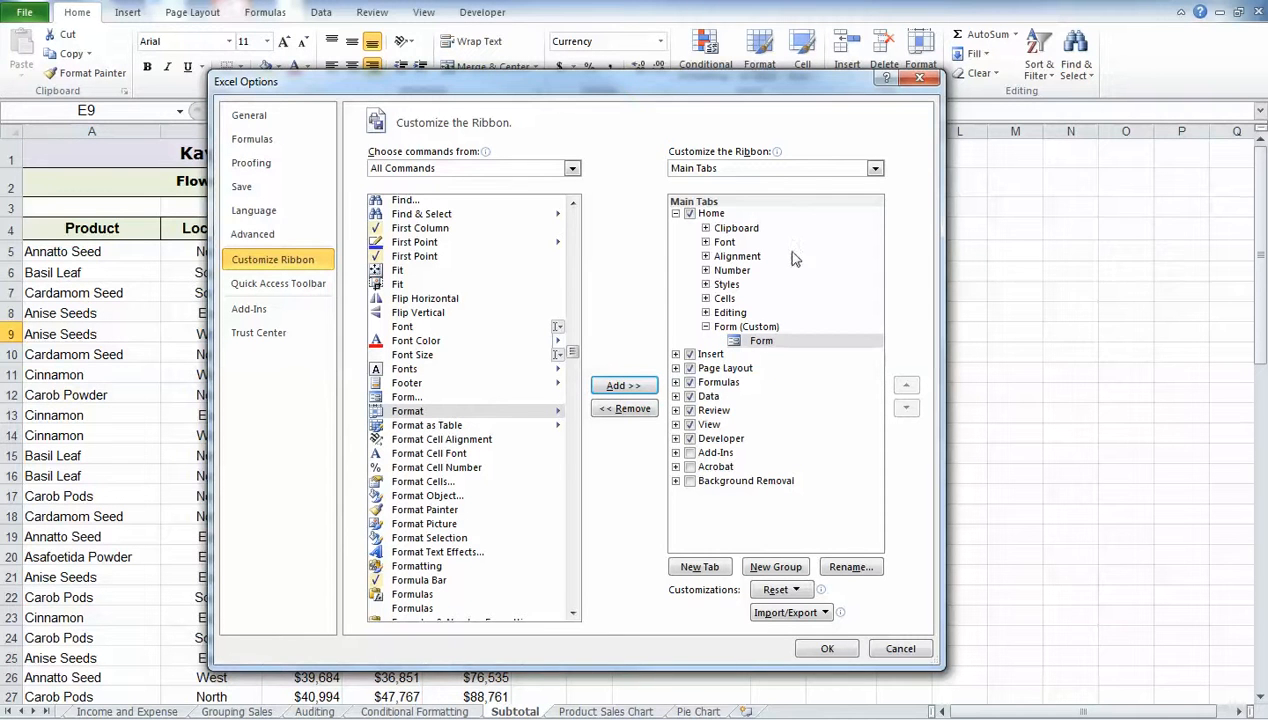
click(815, 648)
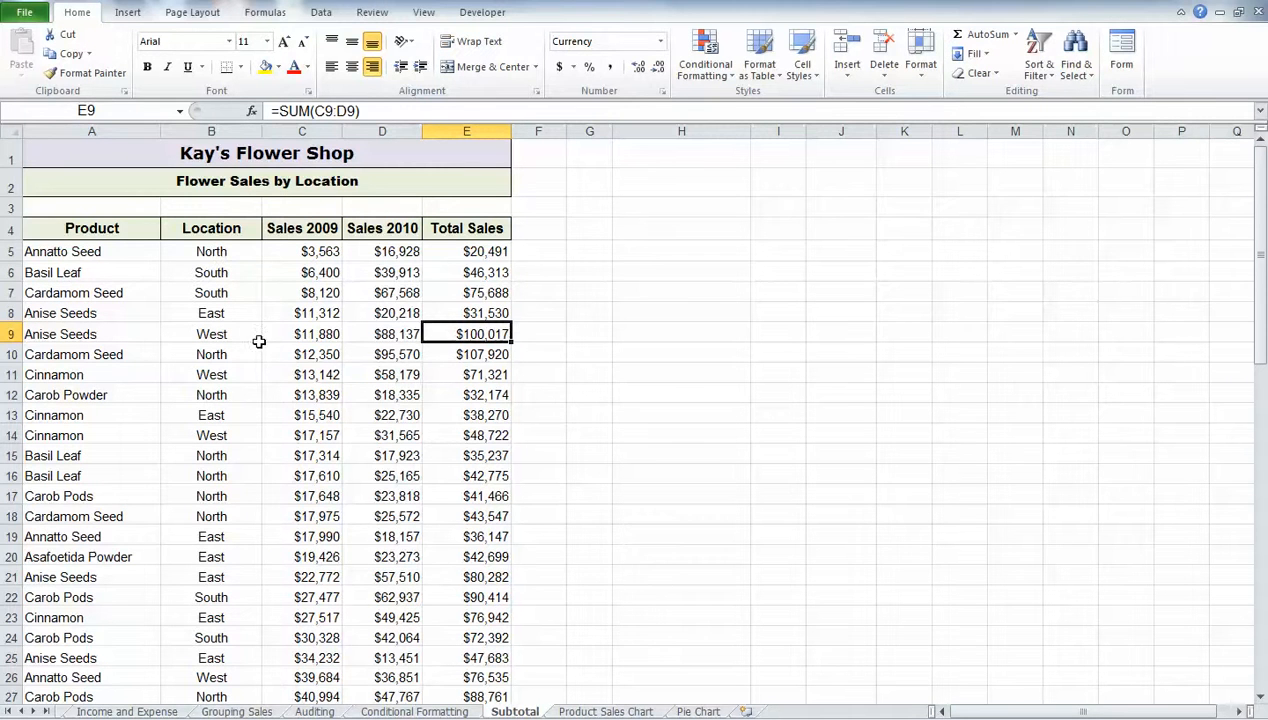
Open the data form for the Flower Sales by Location table and browse through its records
click(129, 230)
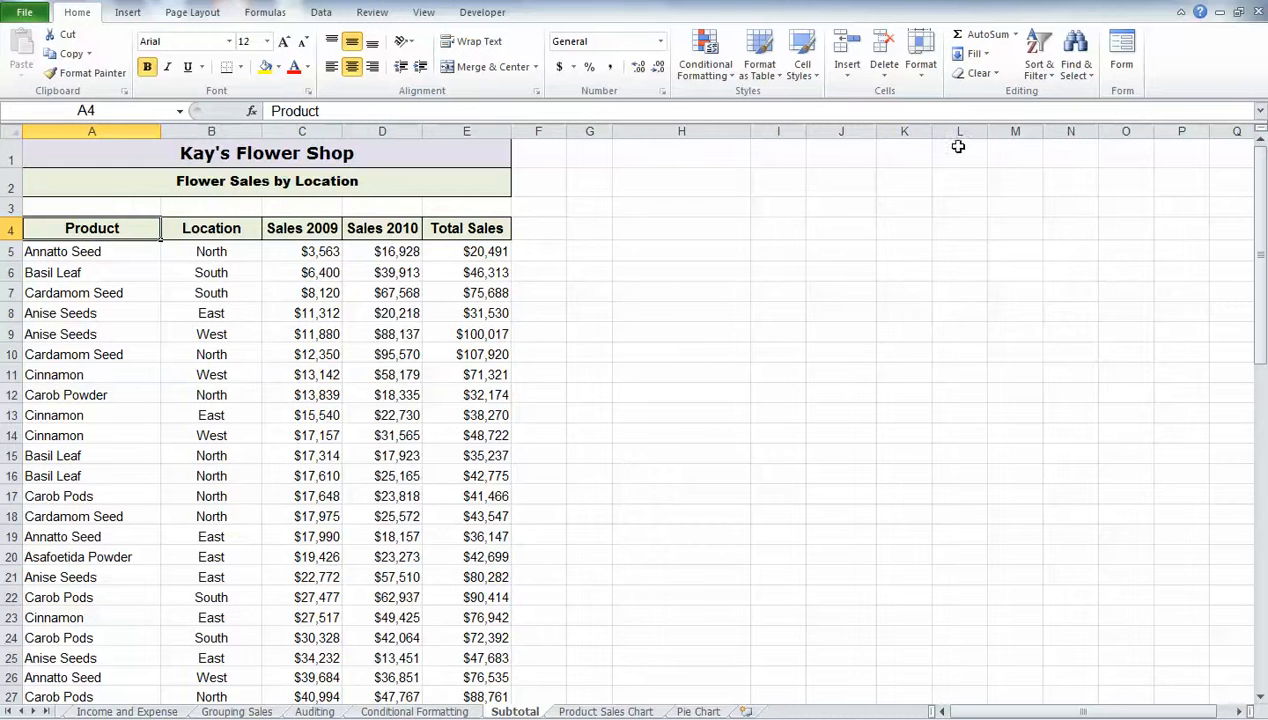
click(1121, 50)
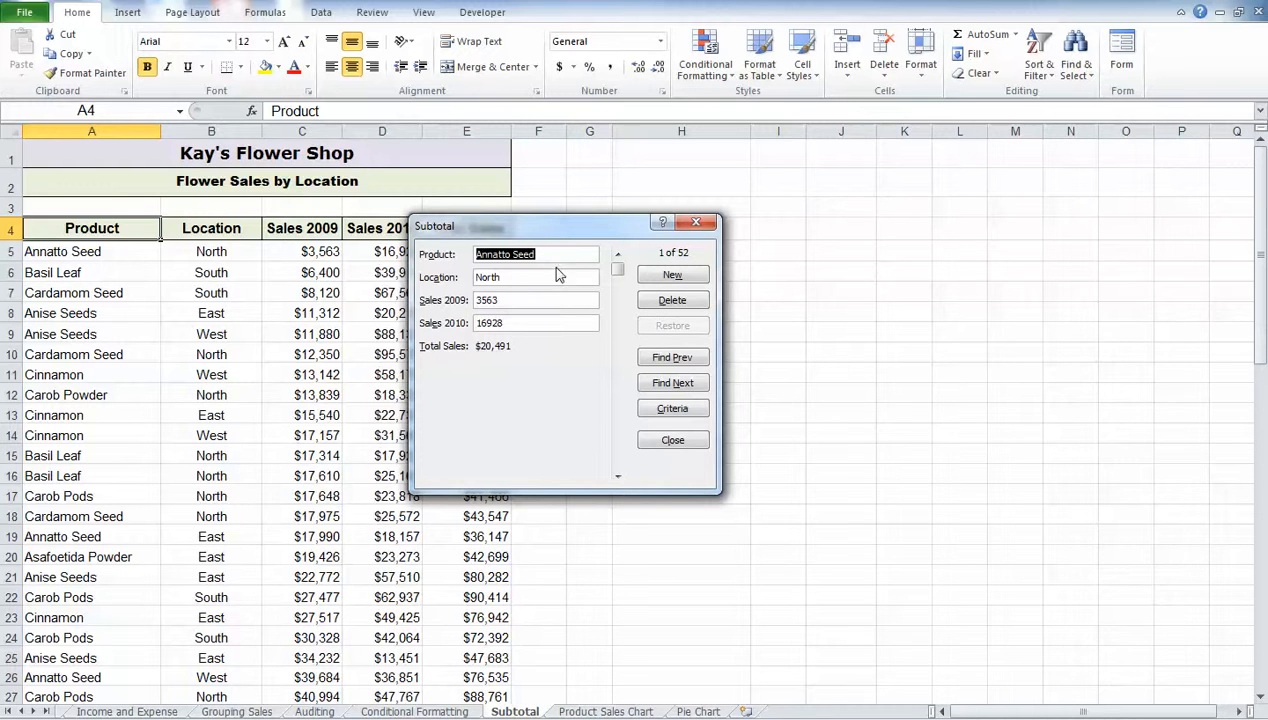
click(618, 477)
click(618, 477)
click(618, 477)
click(618, 477)
click(618, 477)
click(618, 477)
click(618, 477)
click(618, 477)
click(618, 477)
click(618, 477)
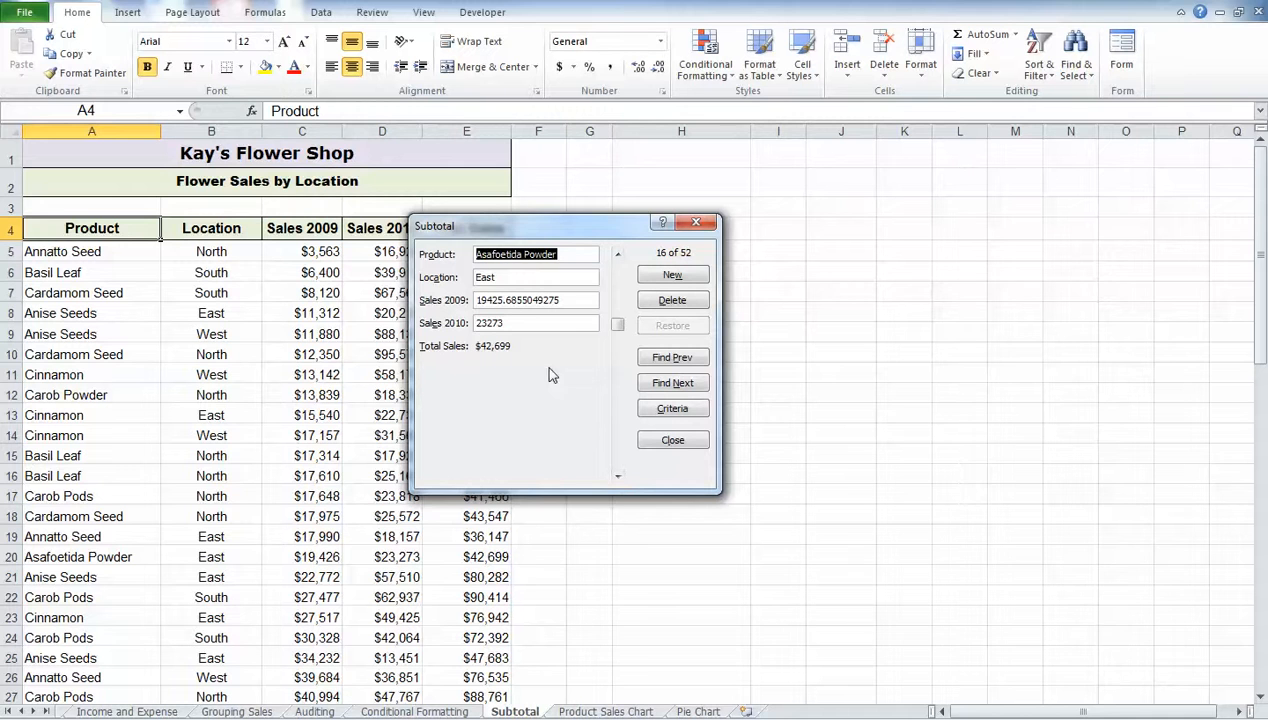
Add a record with product Sea Salt, location West, 2009 sales 25000 and 2010 sales 30000, and check it in the sheet
drag(616, 328, 615, 461)
click(672, 275)
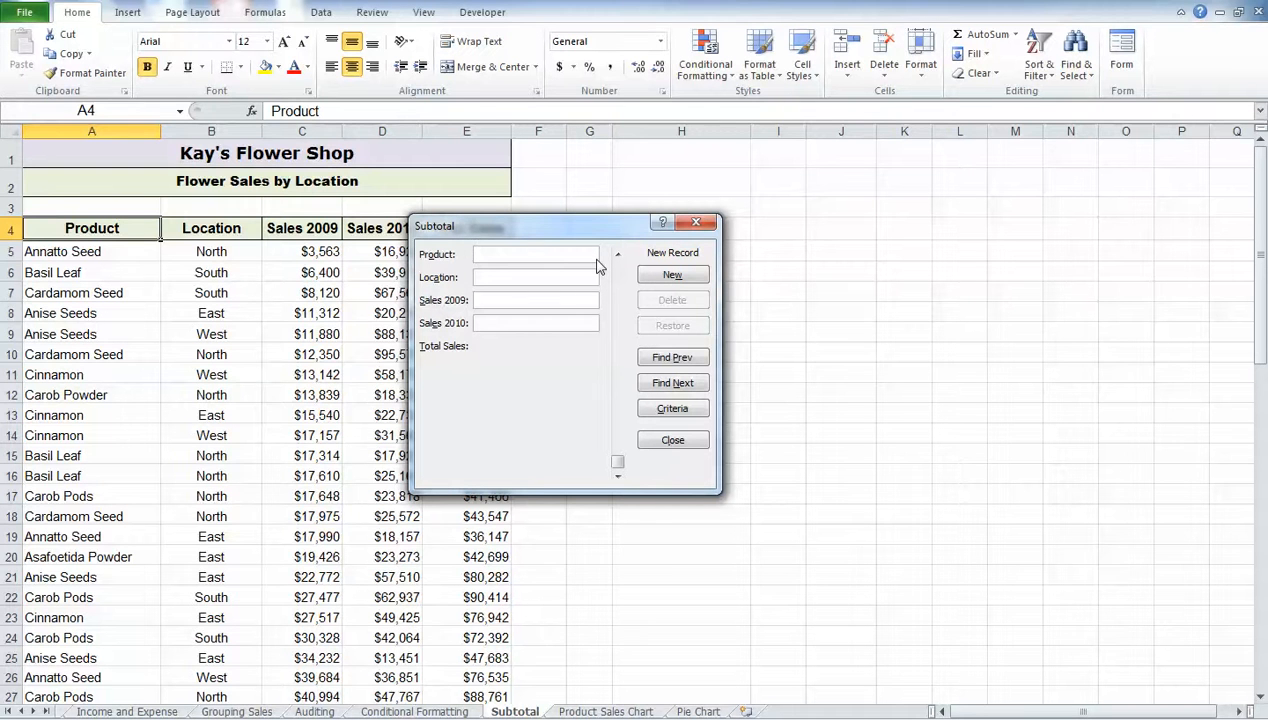
text(Sea Salt)
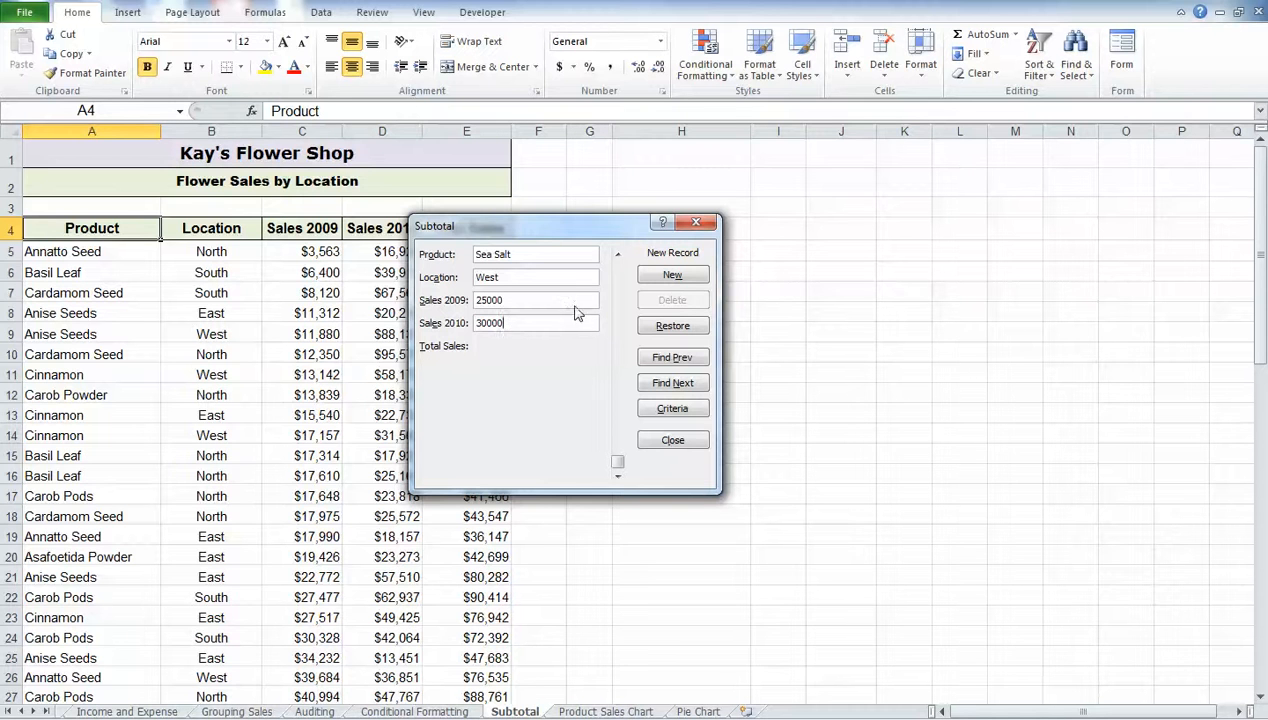
click(672, 275)
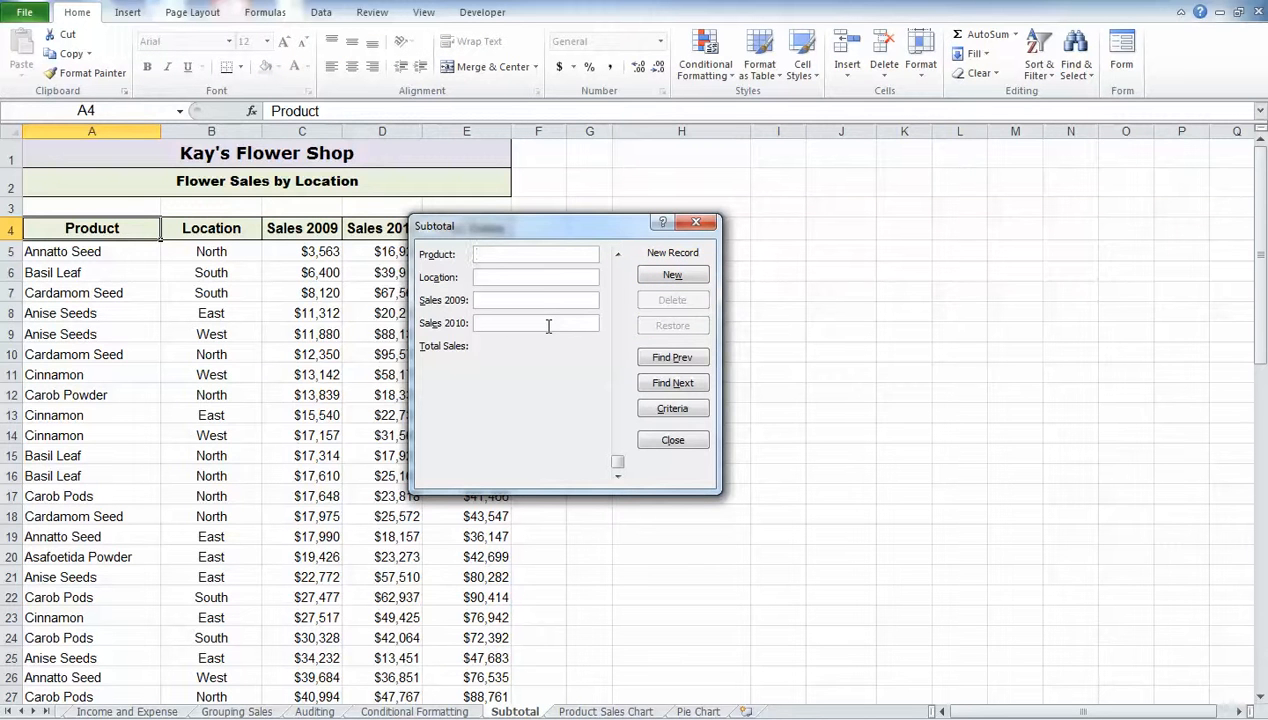
click(672, 440)
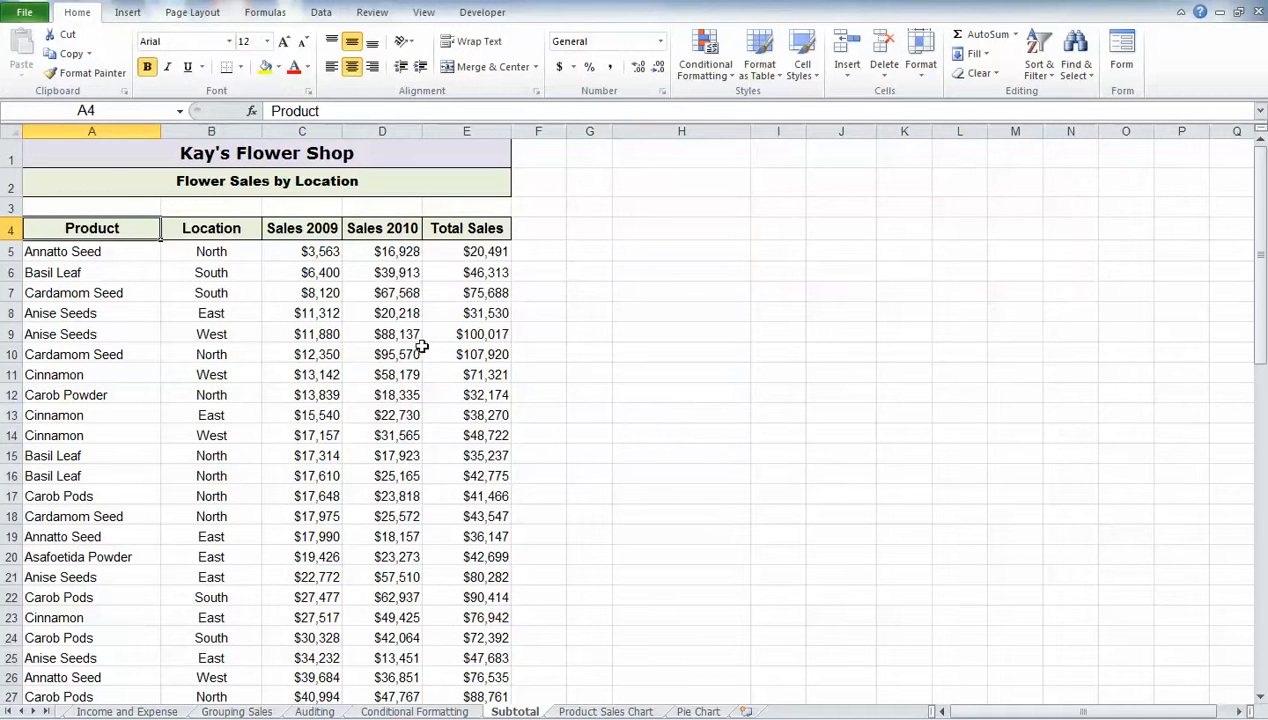
scroll(422, 345, down, 13)
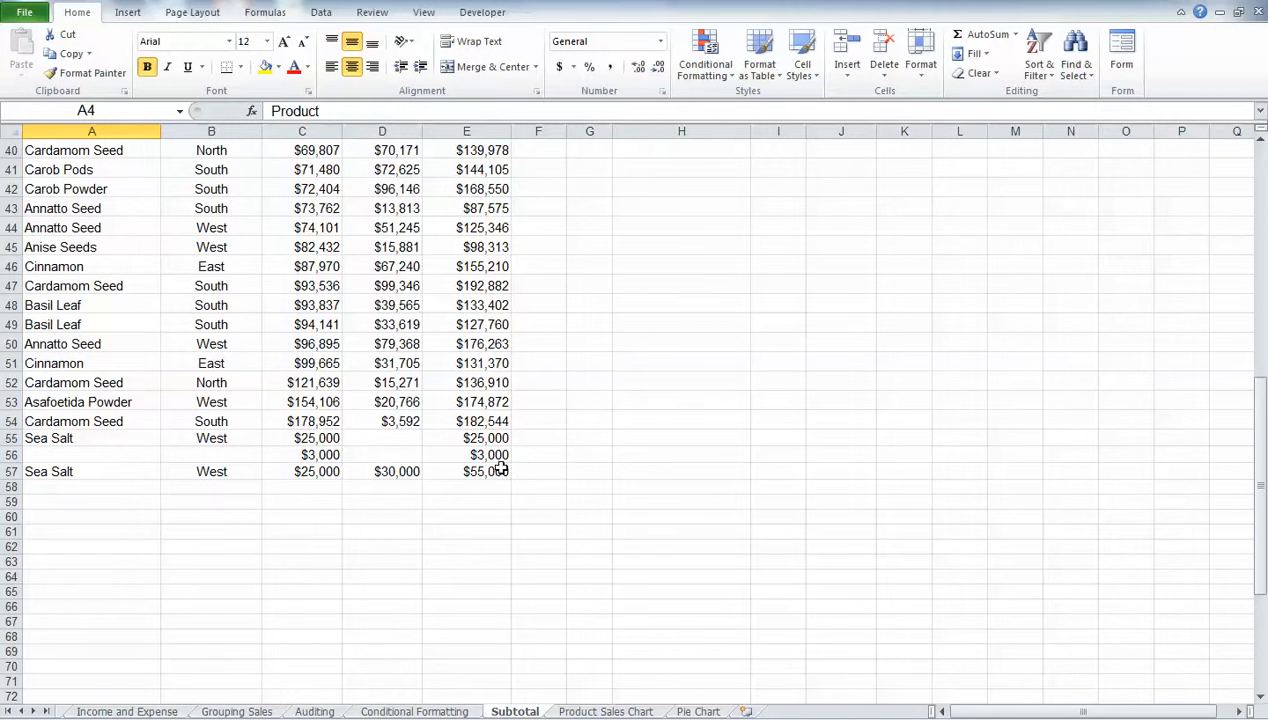
scroll(443, 423, up, 7)
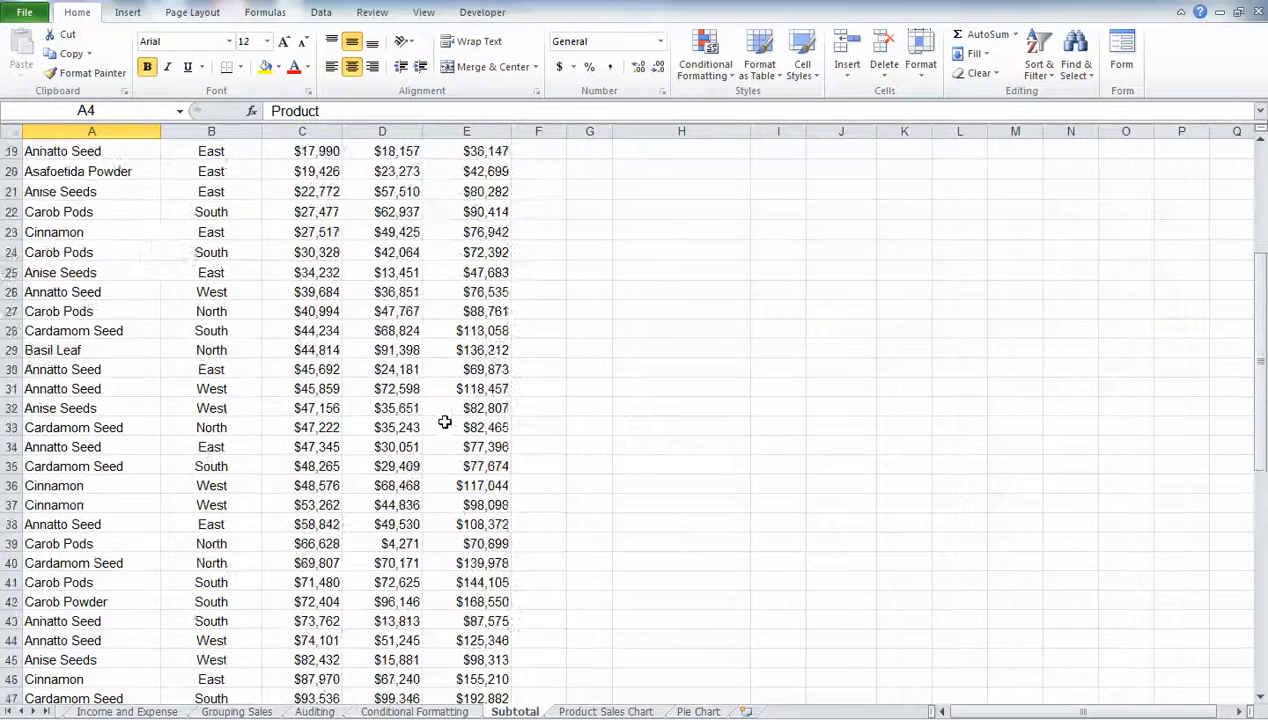
scroll(443, 423, up, 6)
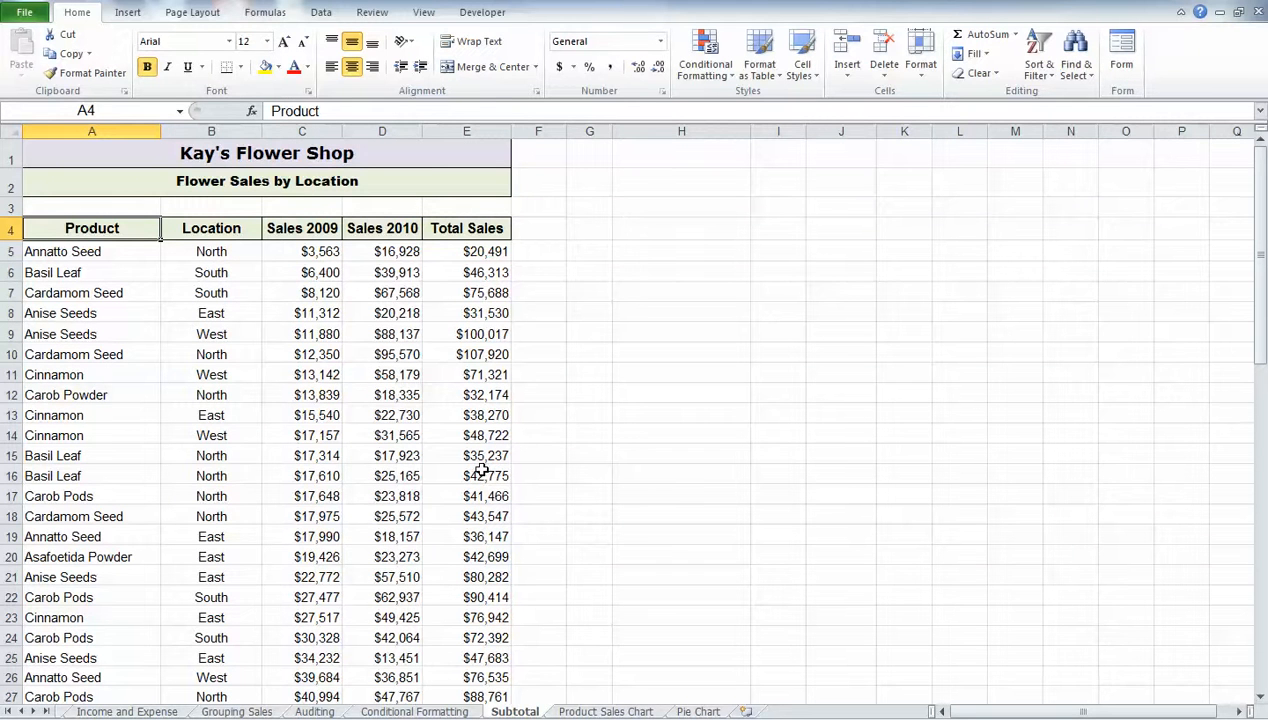
View the East and North Region Sales table of the Conditional Formatting sheet in a data form, and close the form
click(400, 712)
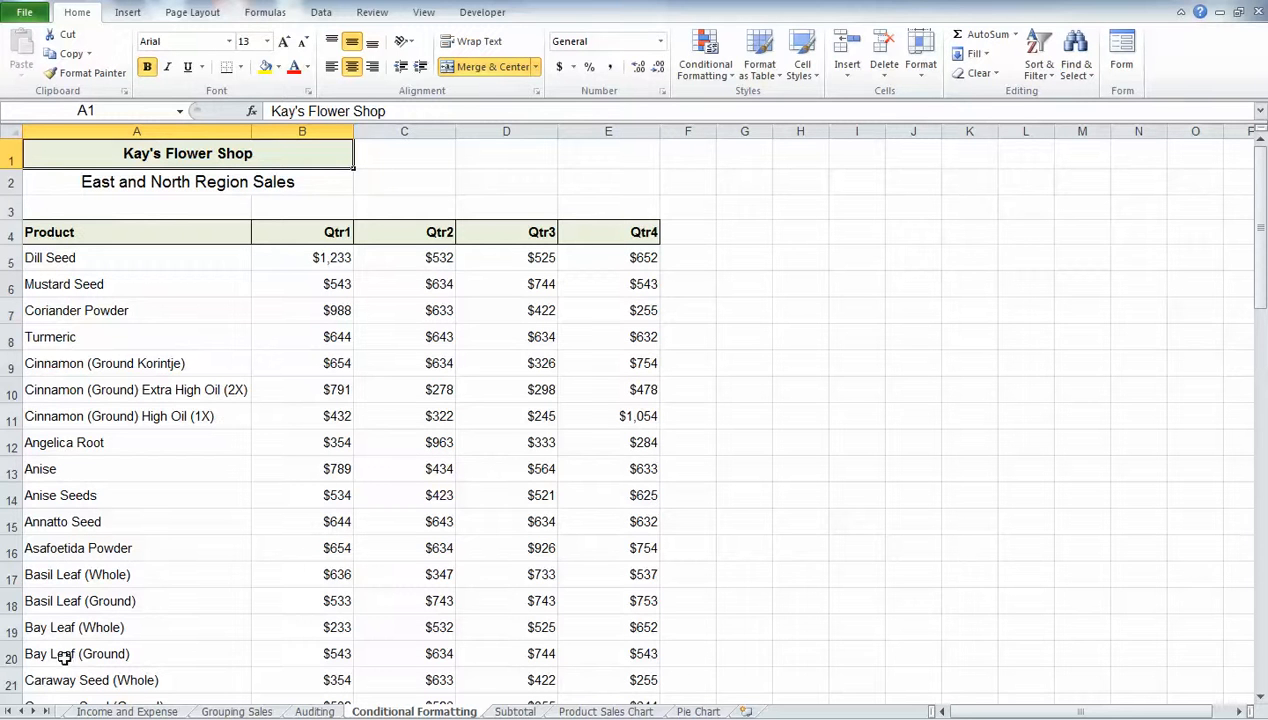
click(170, 232)
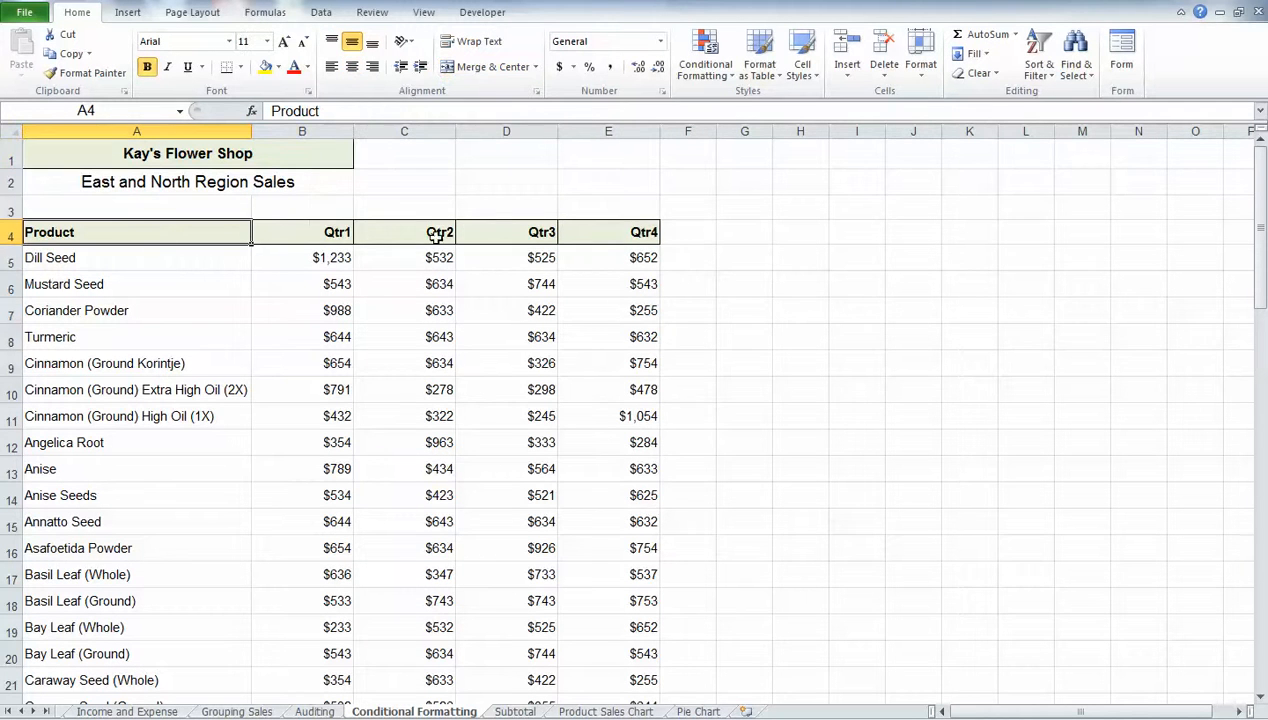
click(1116, 64)
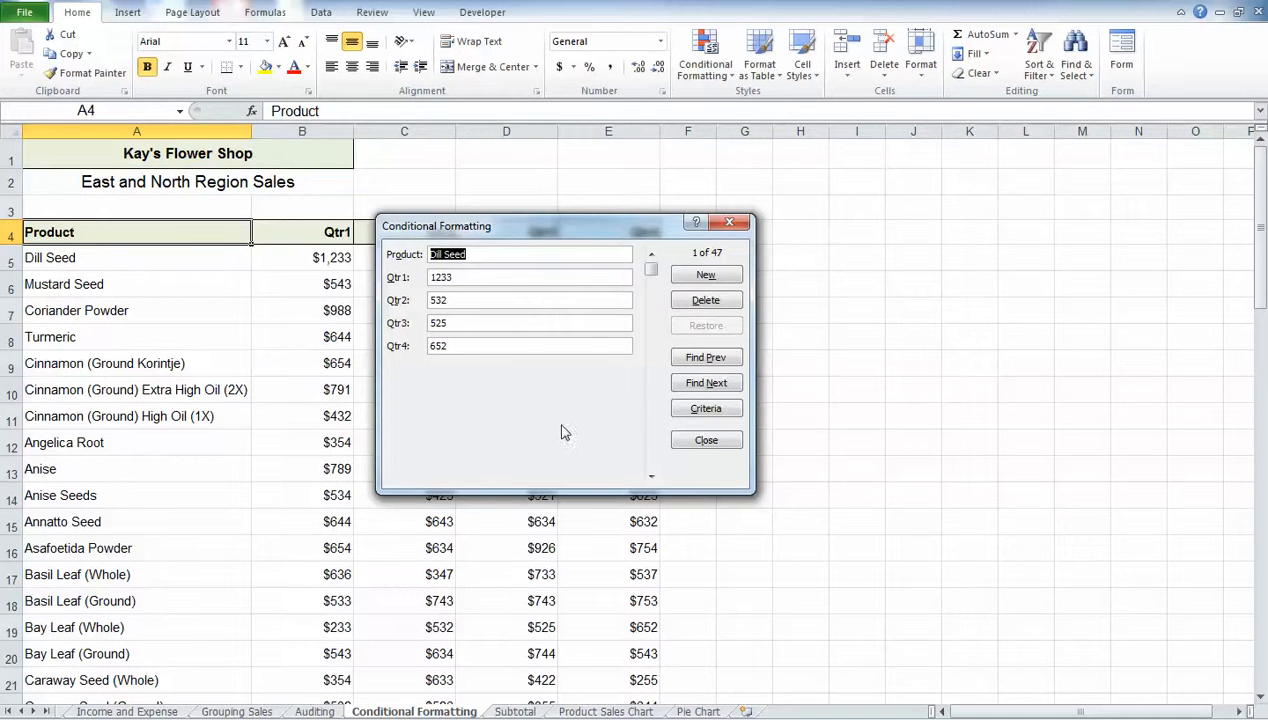
click(704, 443)
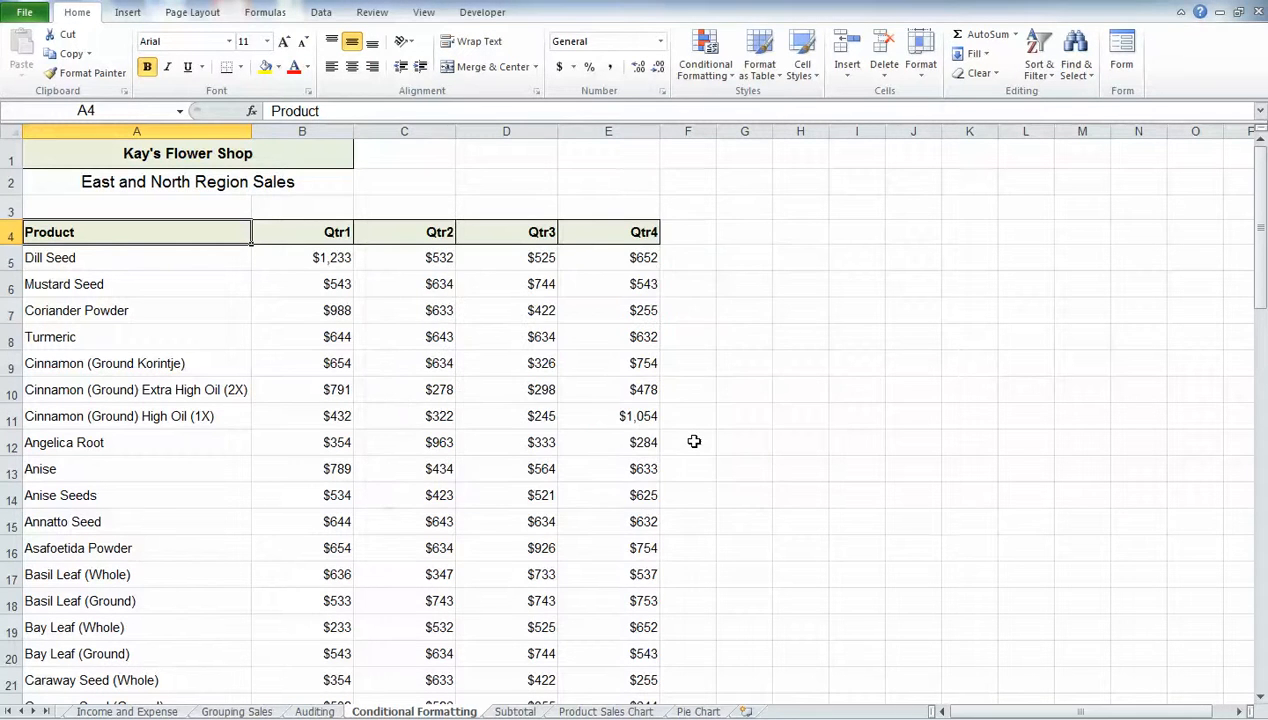
View the Monthly Sales by Employee table of the Product Sales Chart sheet in a data form up to the second record, and close it
click(583, 712)
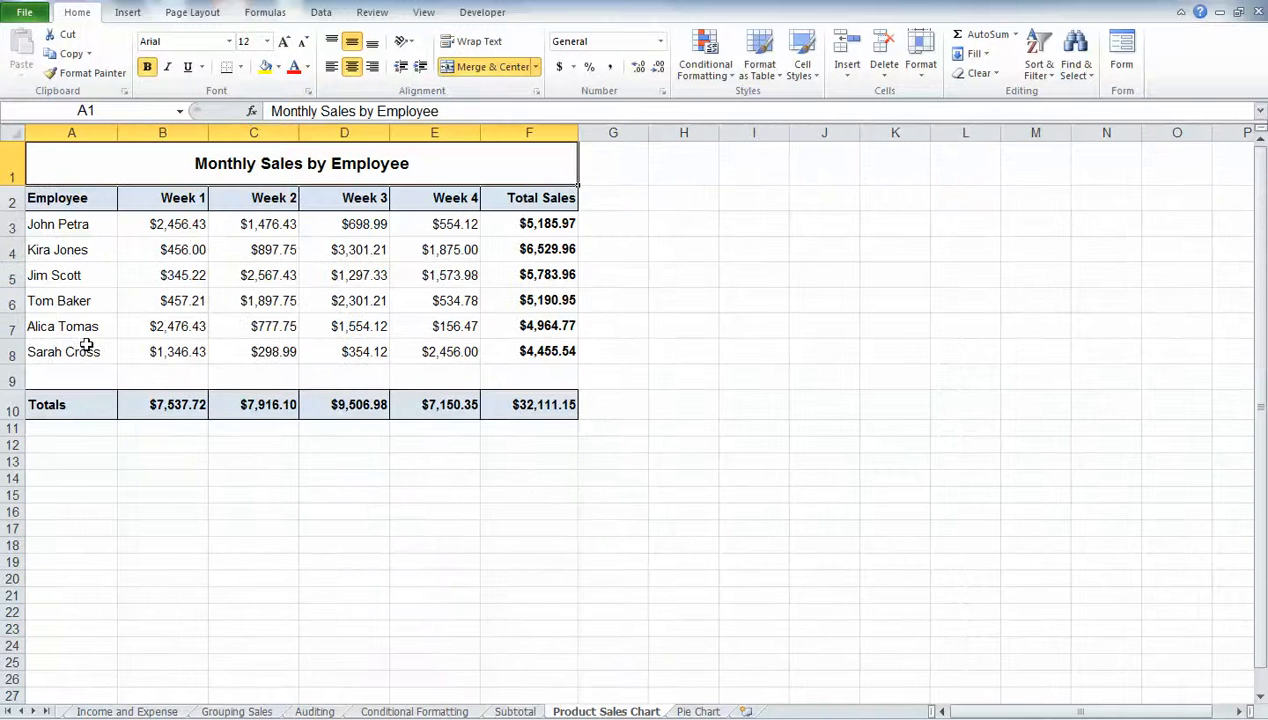
click(84, 198)
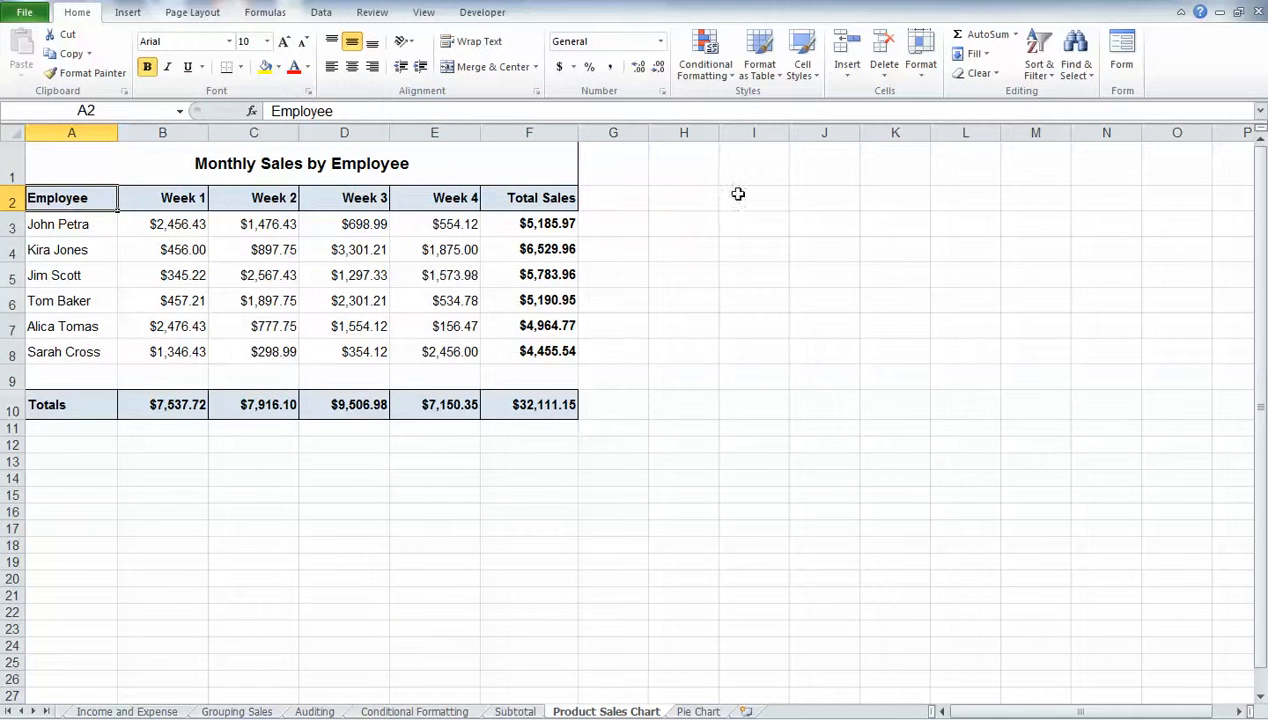
click(1120, 55)
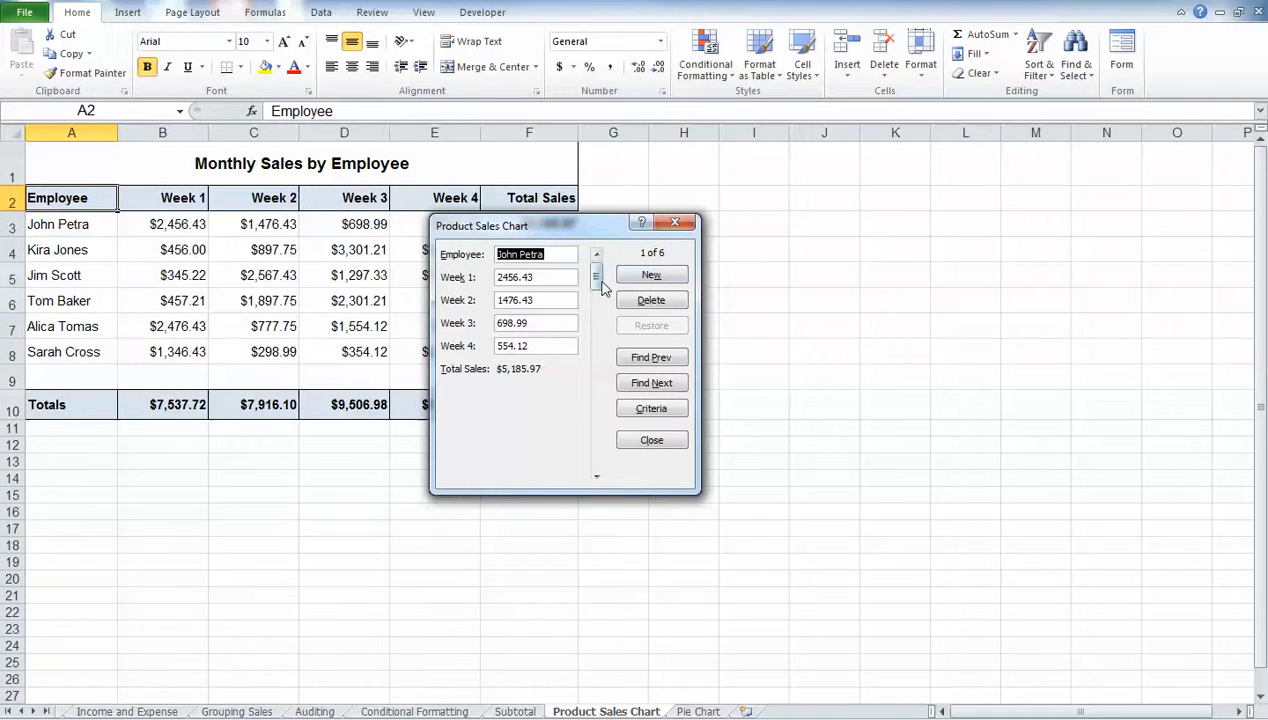
drag(600, 288, 597, 308)
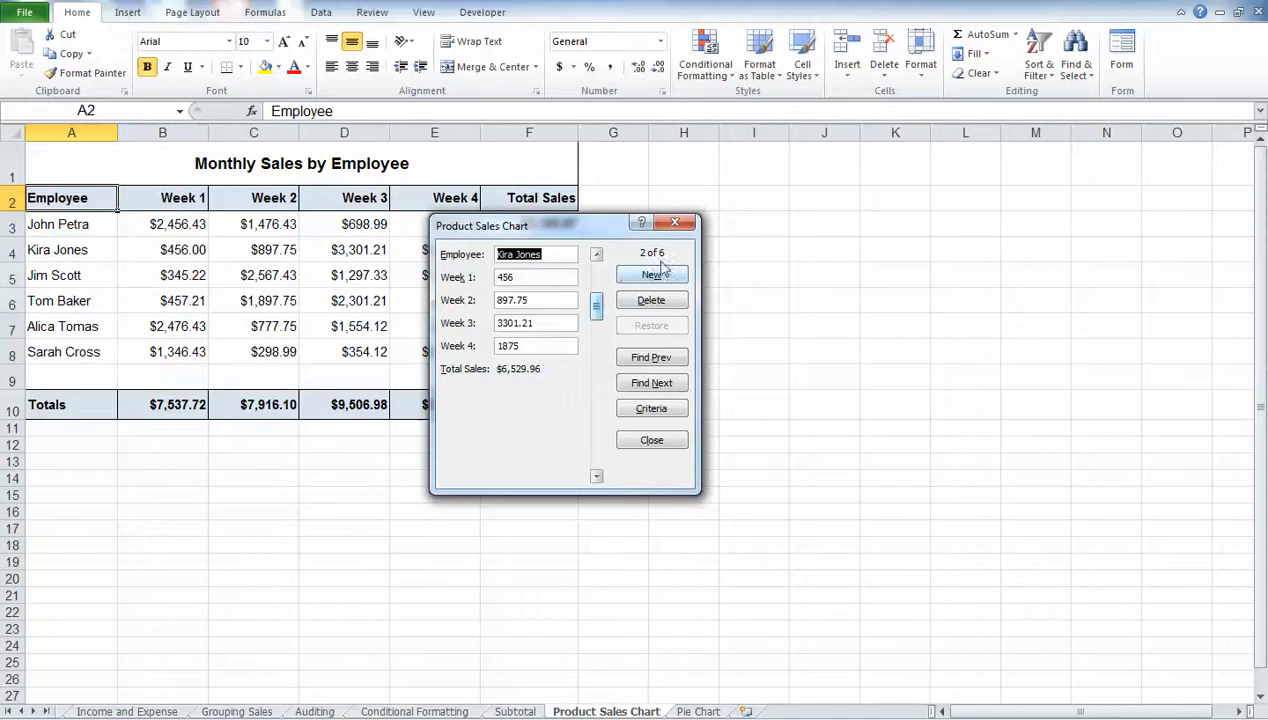
click(675, 224)
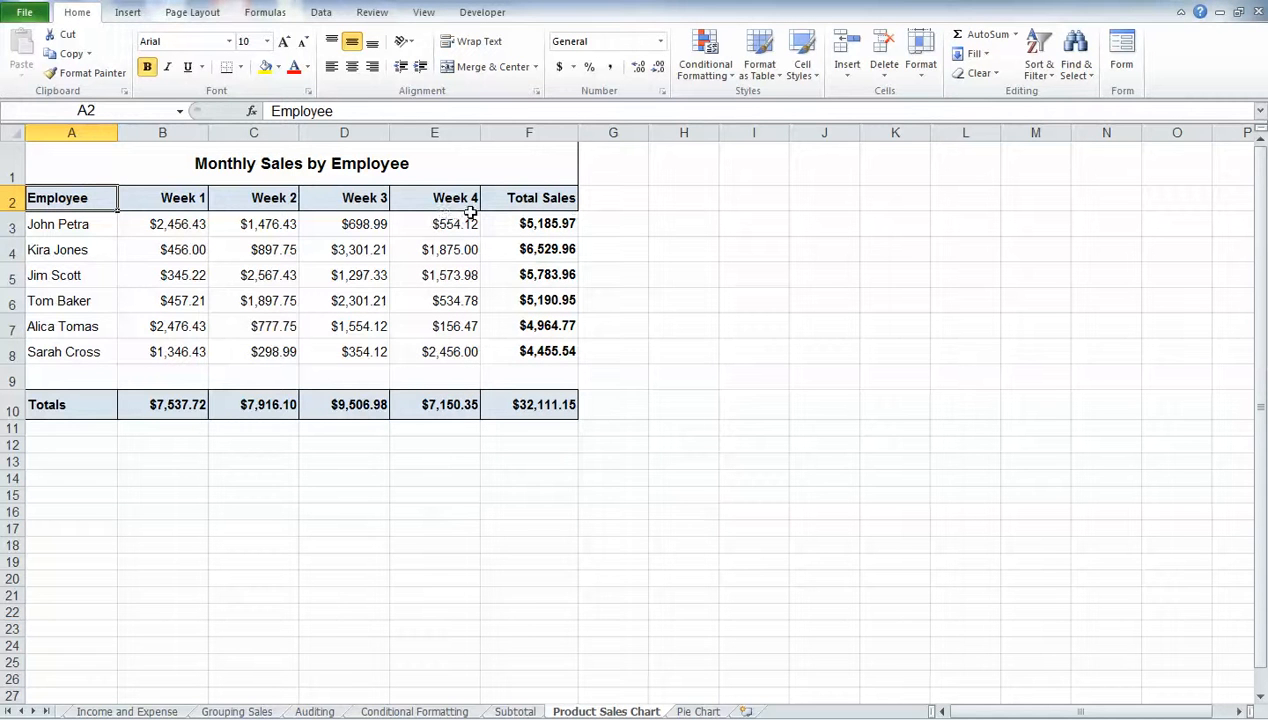